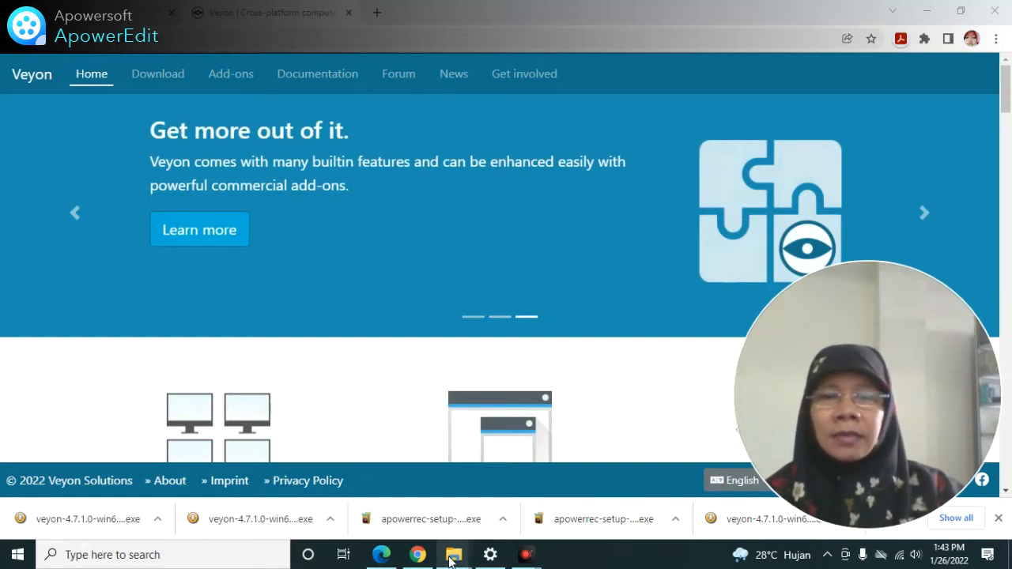
# - Open the properties of This PC from File Explorer and check the system type in the device specifications
pyautogui.moveTo(456, 561)
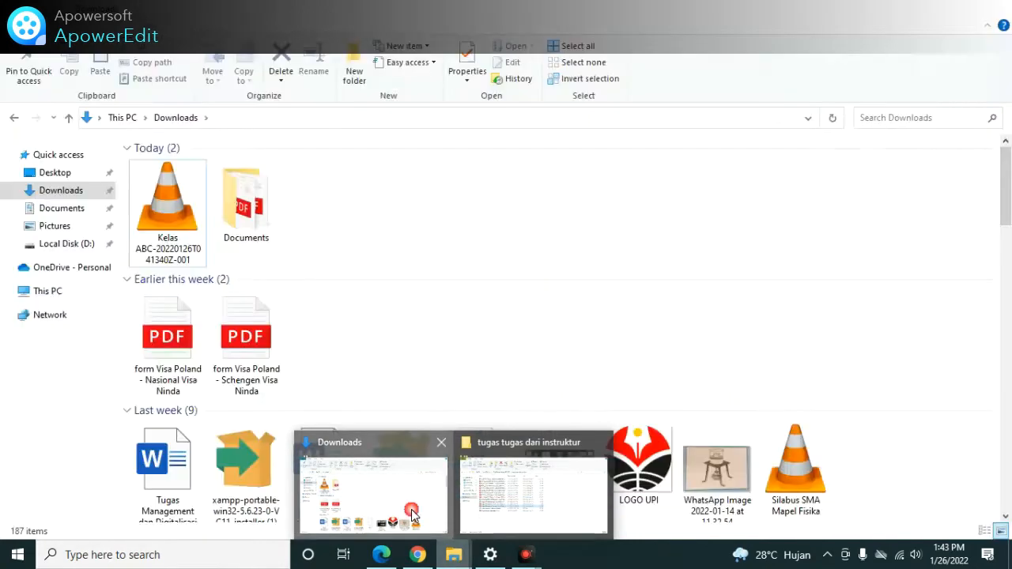
pyautogui.click(404, 501)
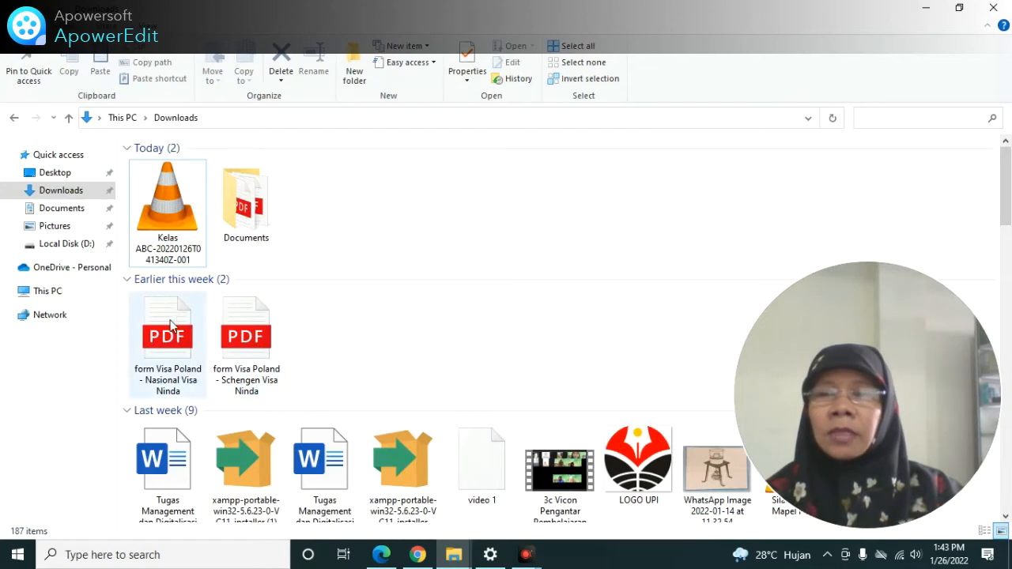
pyautogui.rightClick(60, 299)
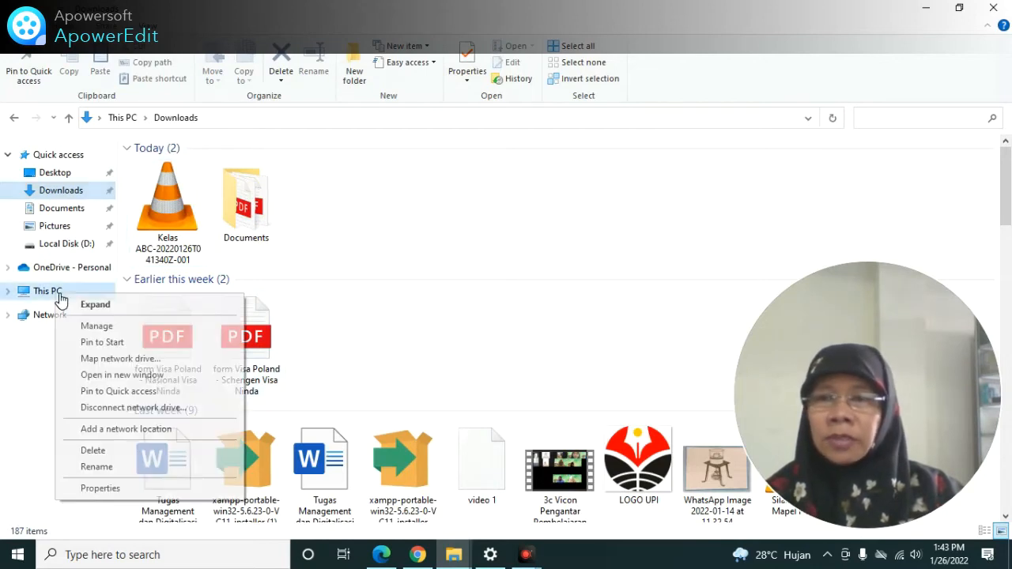
pyautogui.click(100, 489)
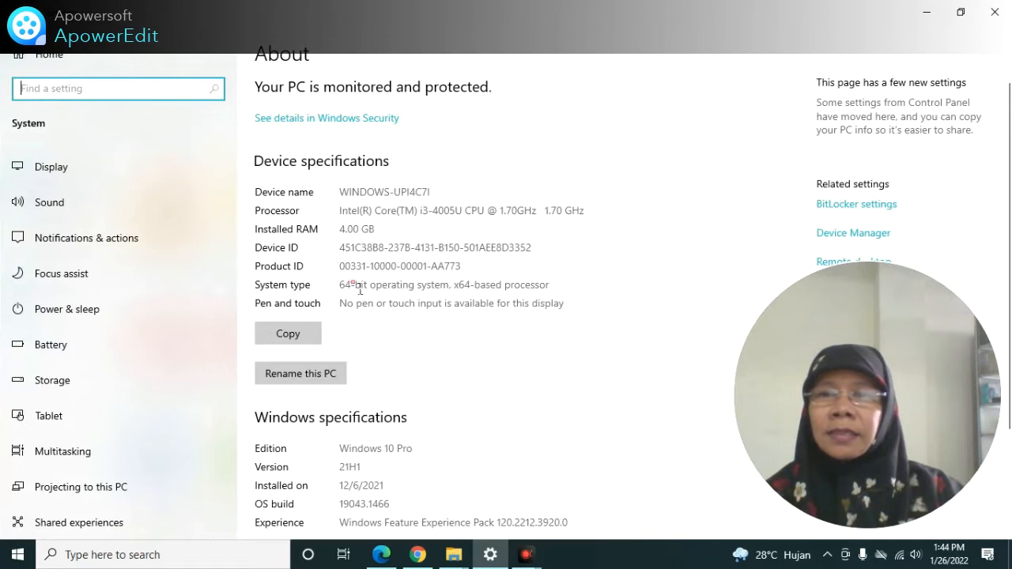
pyautogui.moveTo(339, 286); pyautogui.dragTo(382, 292)
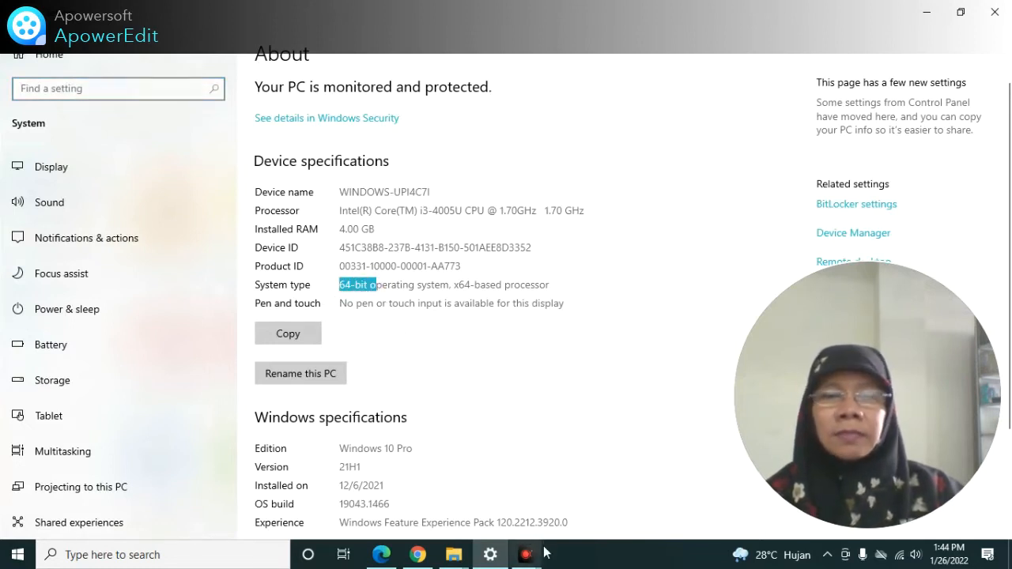
pyautogui.click(930, 12)
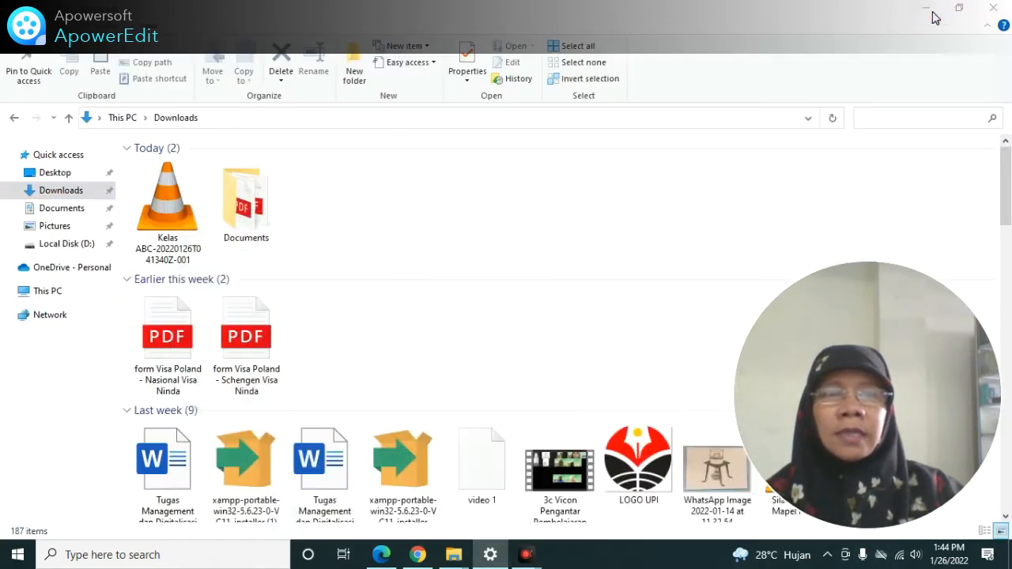
# - Switch to Chrome, search Google for "veyon download" in a new tab, and open the Download Veyon page
pyautogui.click(416, 556)
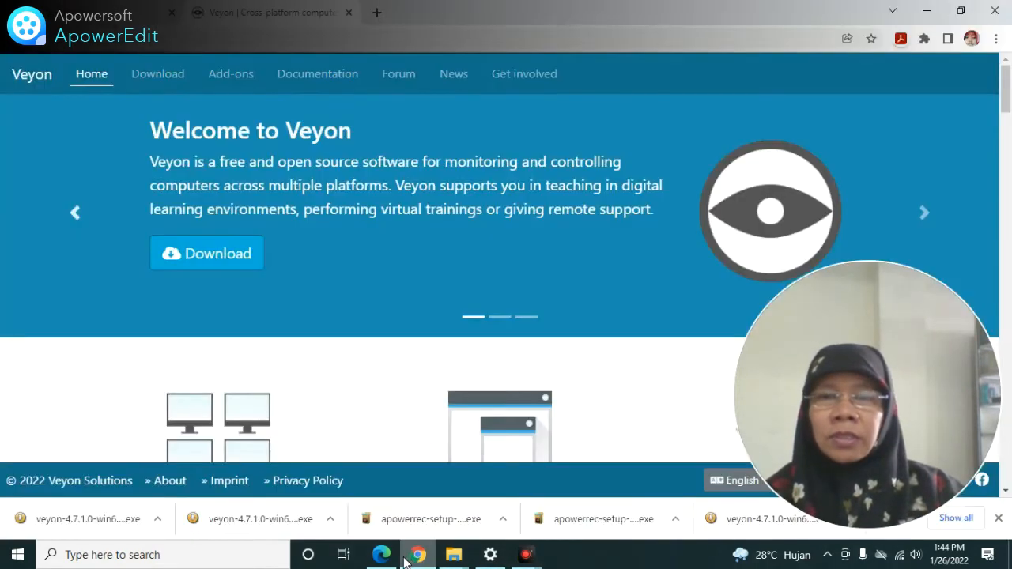
pyautogui.click(378, 14)
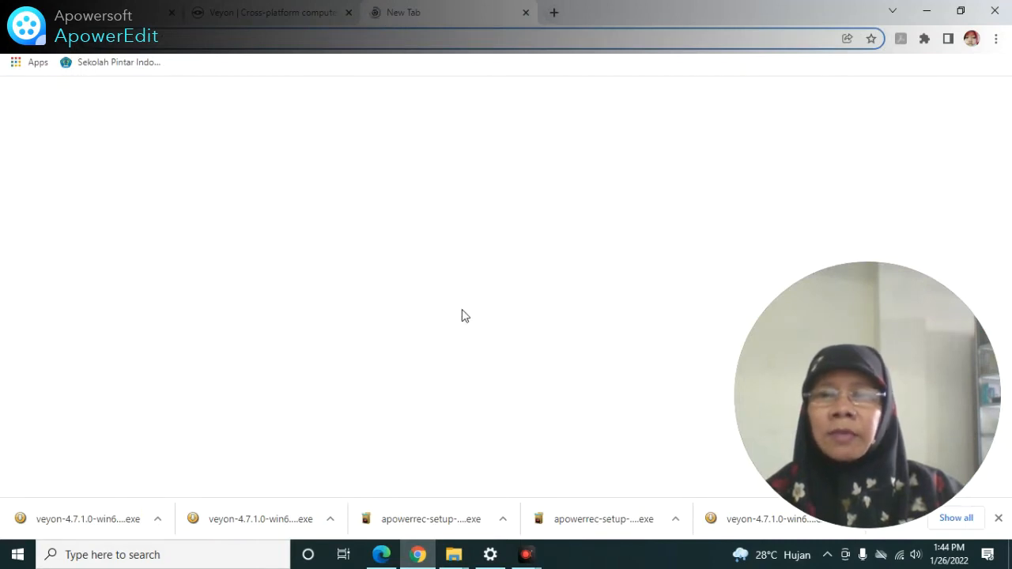
pyautogui.click(336, 317)
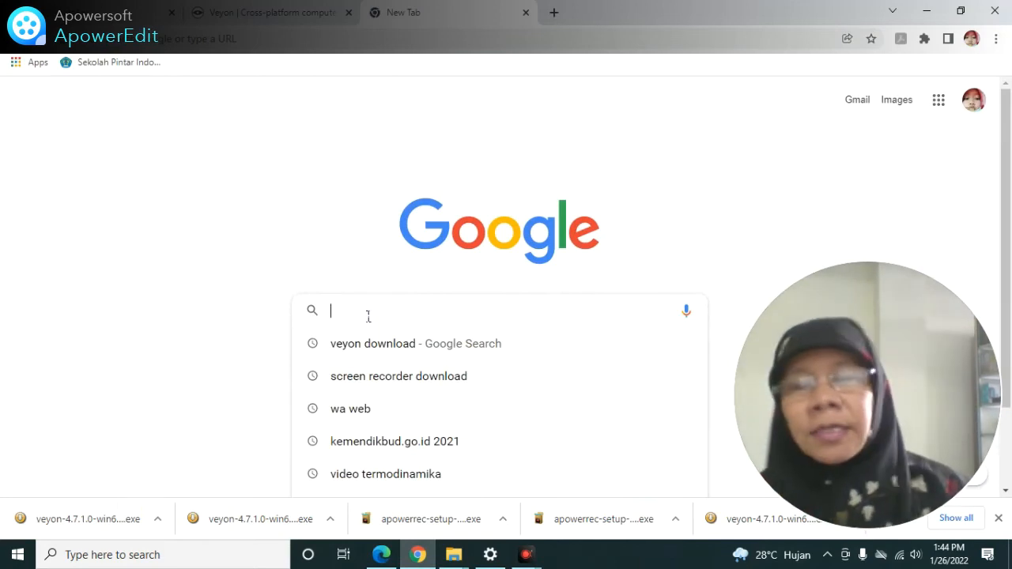
pyautogui.click(350, 343)
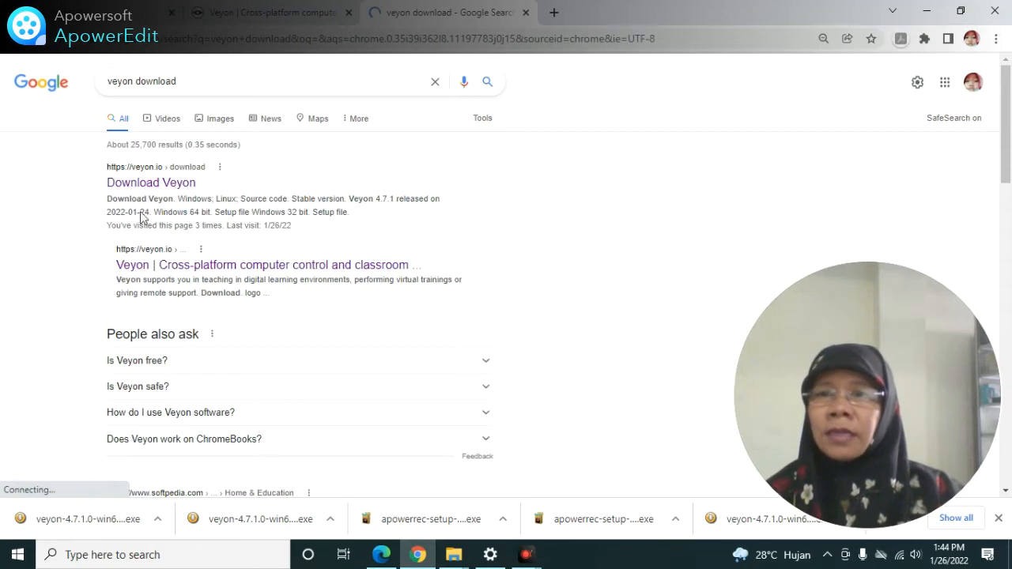
pyautogui.click(139, 188)
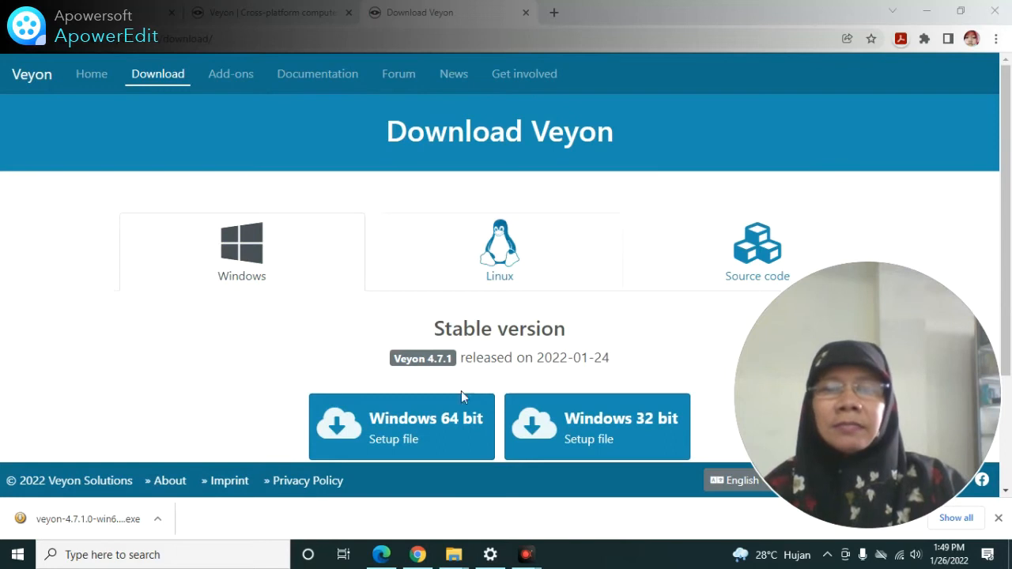
# - Show the downloaded veyon-4.7.1.0-win64-setup file in its folder and cut it for moving
pyautogui.click(157, 518)
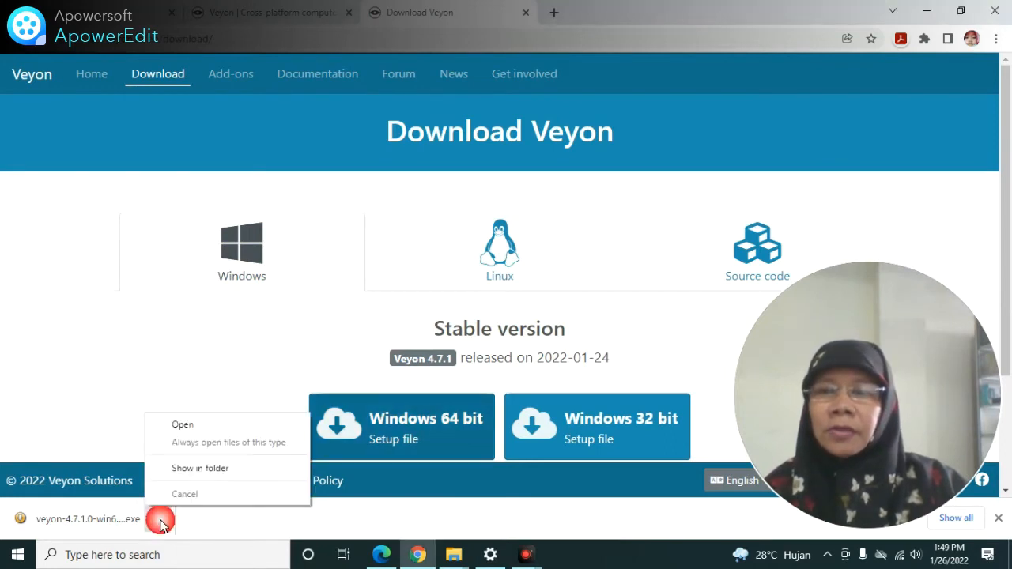
pyautogui.click(225, 473)
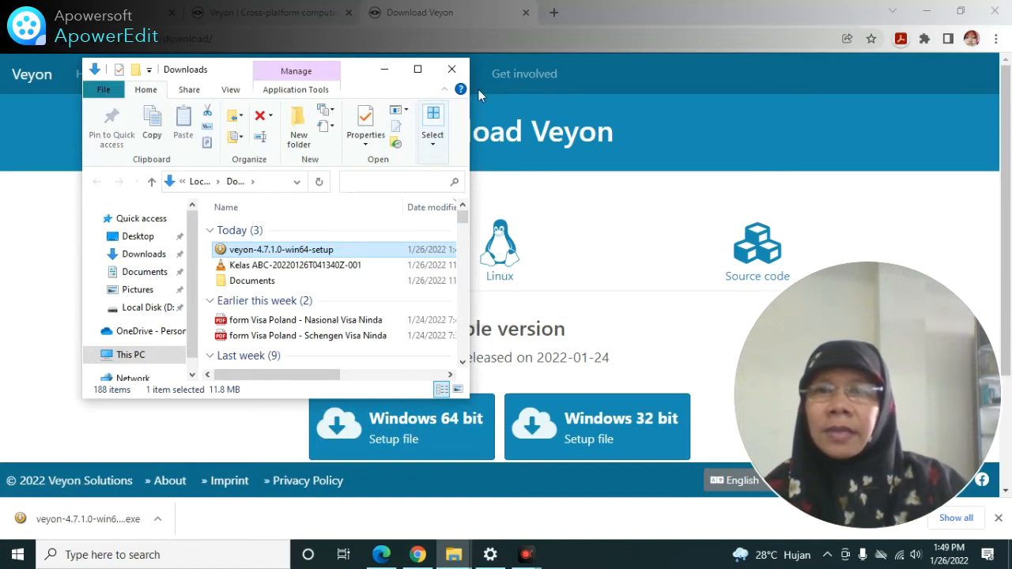
pyautogui.doubleClick(321, 255)
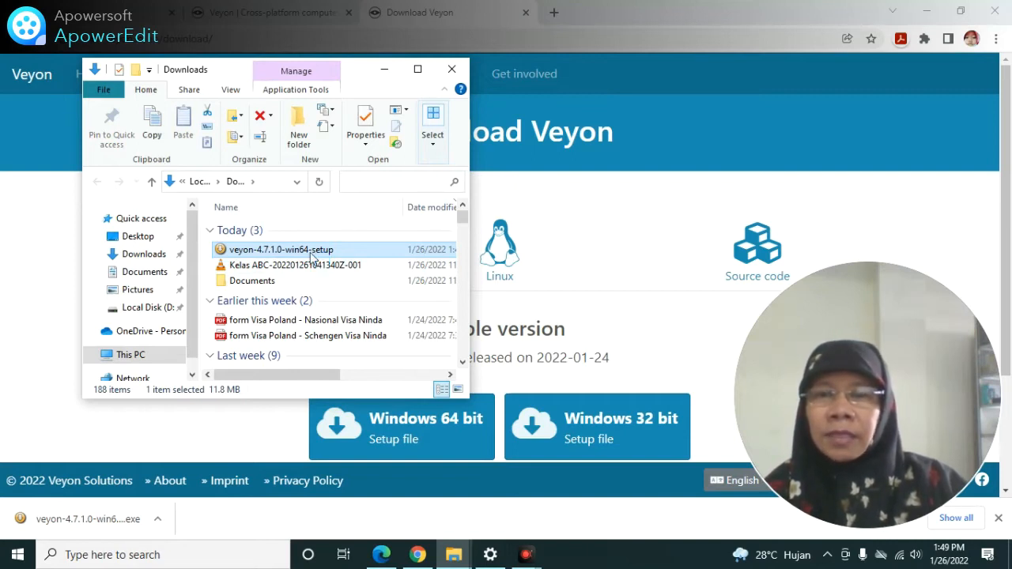
pyautogui.rightClick(315, 261)
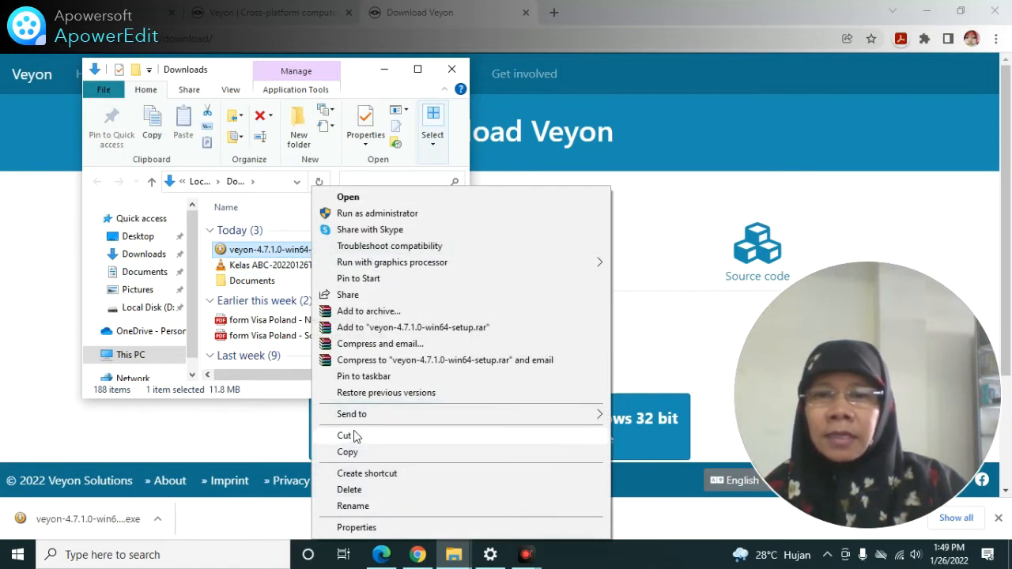
pyautogui.moveTo(494, 421)
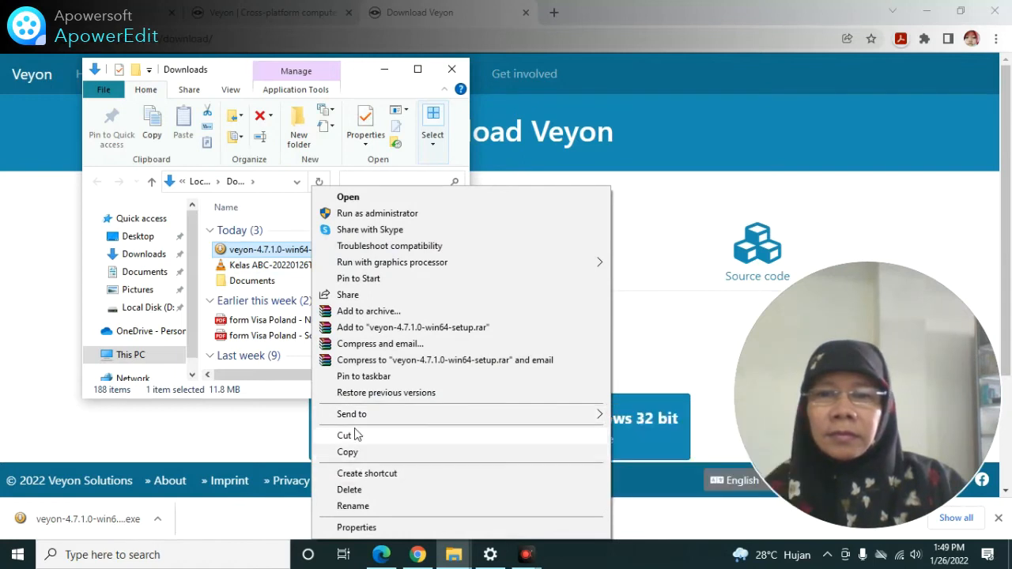
pyautogui.click(346, 436)
# - Paste the Veyon setup file into the root of the Windows 10 (C:) drive, replacing the existing copy
pyautogui.click(133, 355)
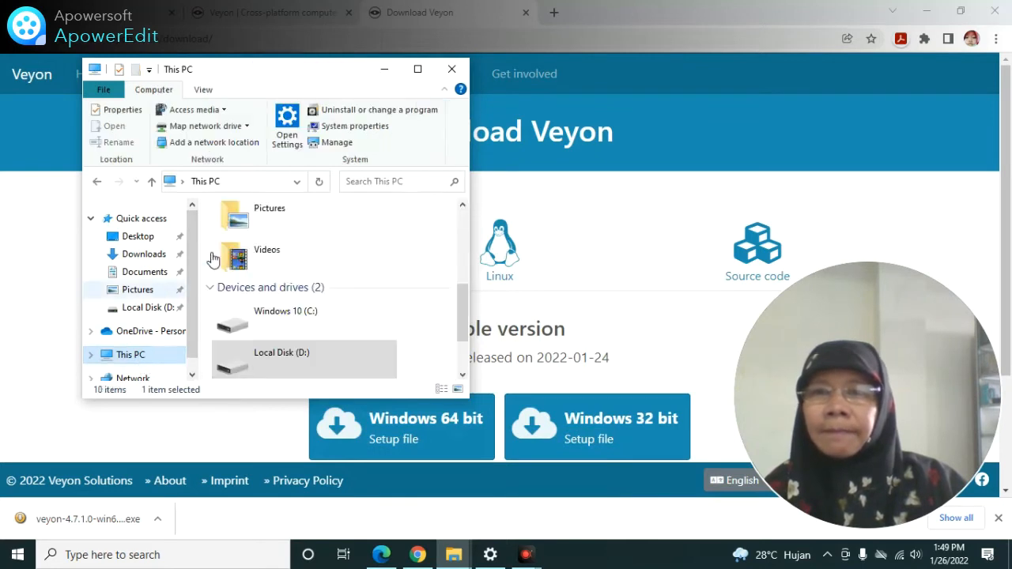
pyautogui.click(293, 316)
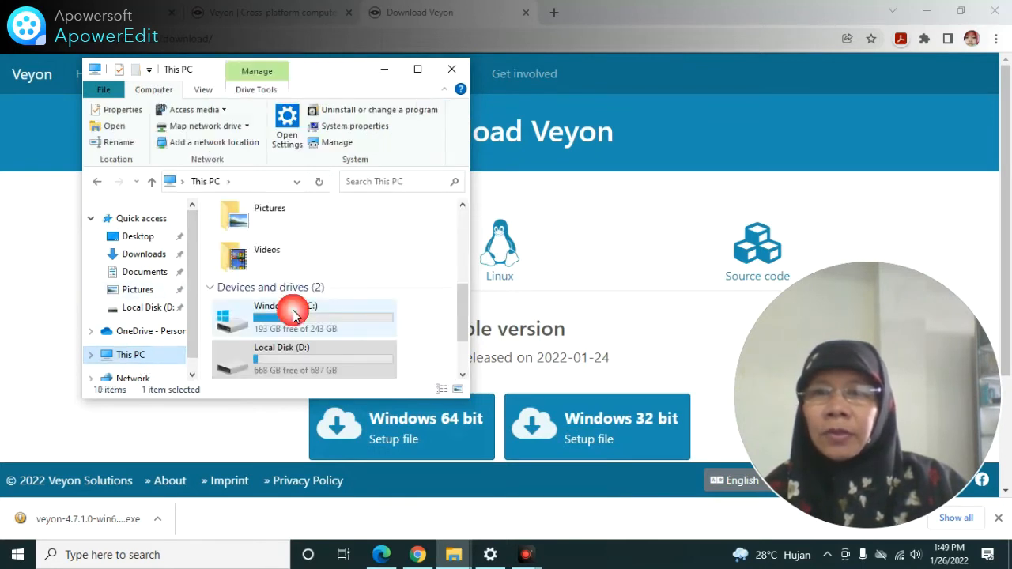
pyautogui.doubleClick(294, 315)
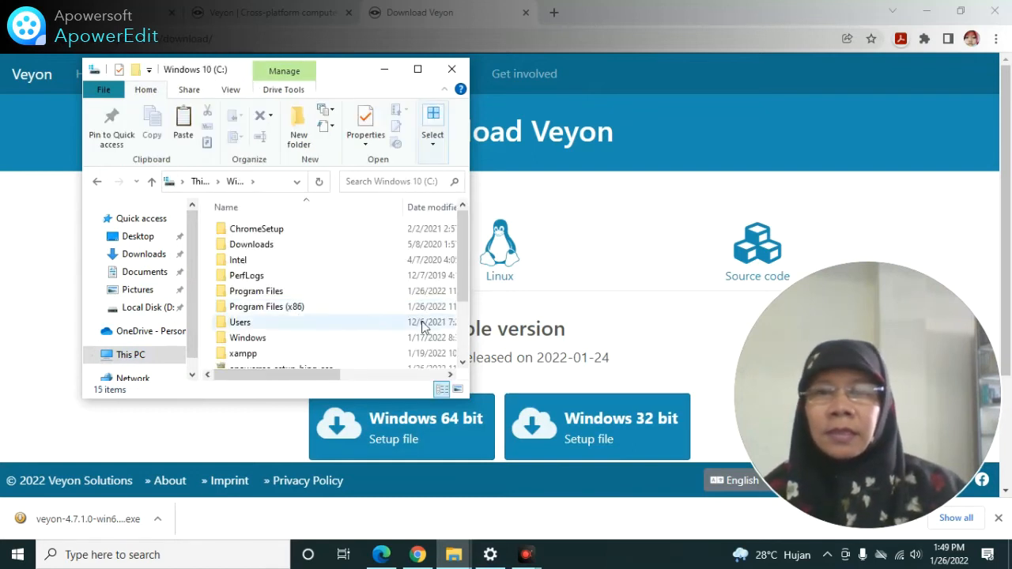
pyautogui.click(419, 71)
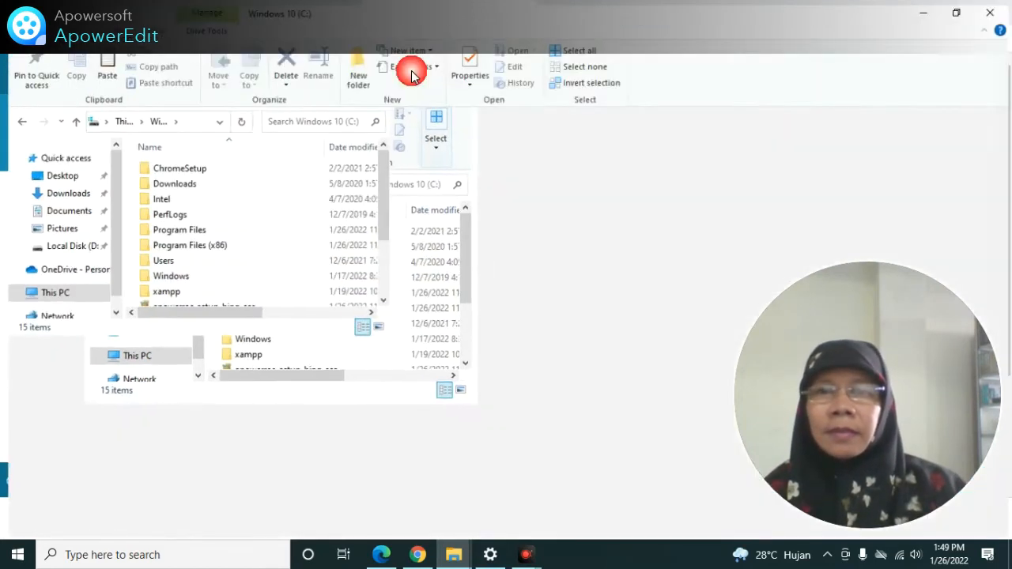
pyautogui.rightClick(607, 336)
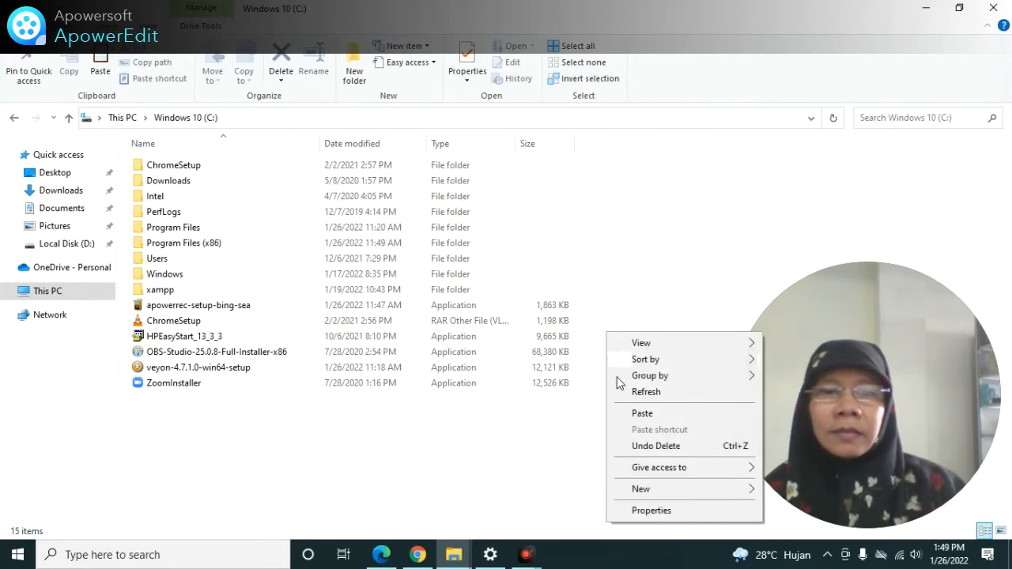
pyautogui.click(643, 414)
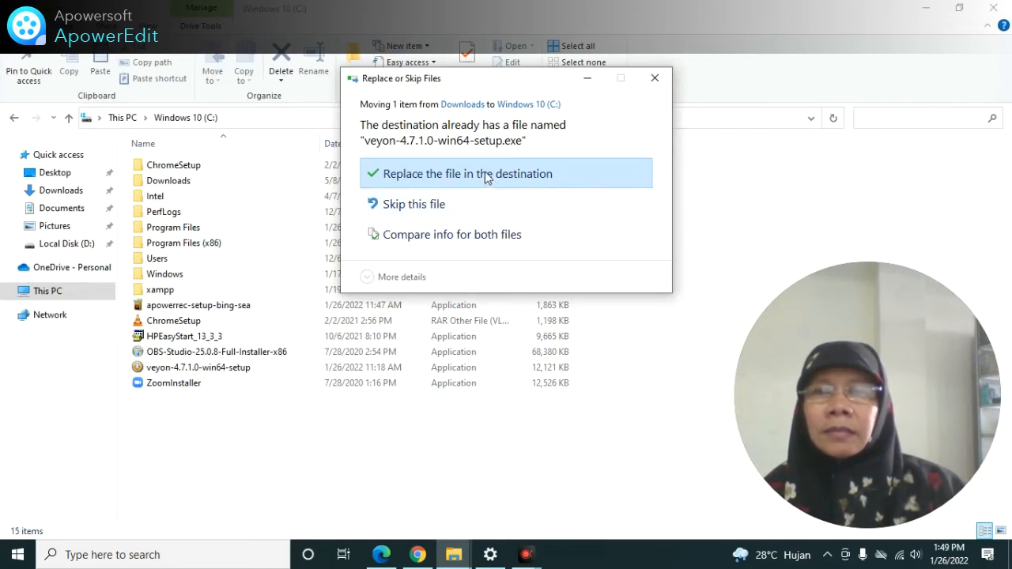
pyautogui.click(486, 177)
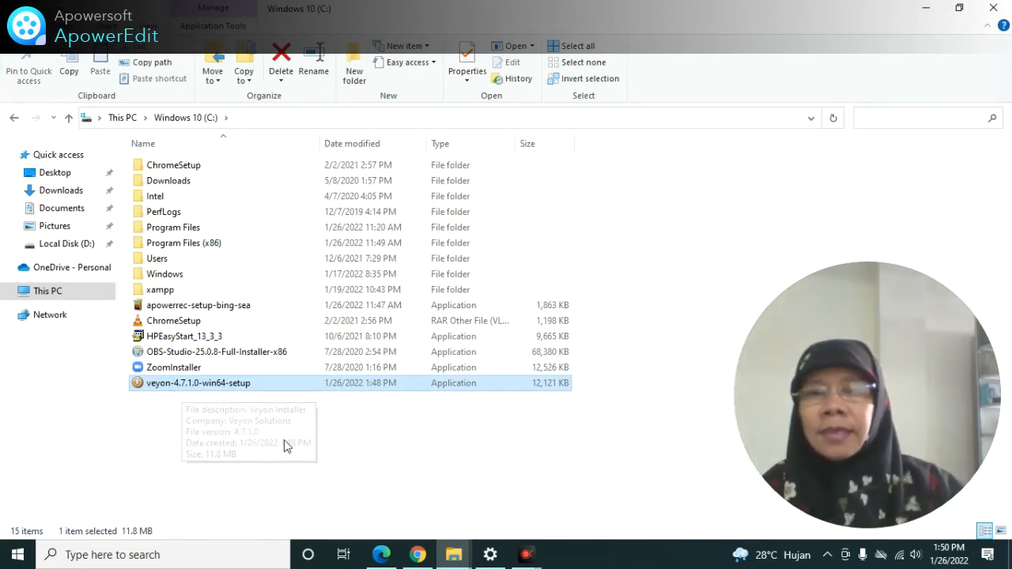
# - Run veyon-4.7.1.0-win64-setup from the Windows 10 (C:) drive
pyautogui.hotkey('alt', 'Left')
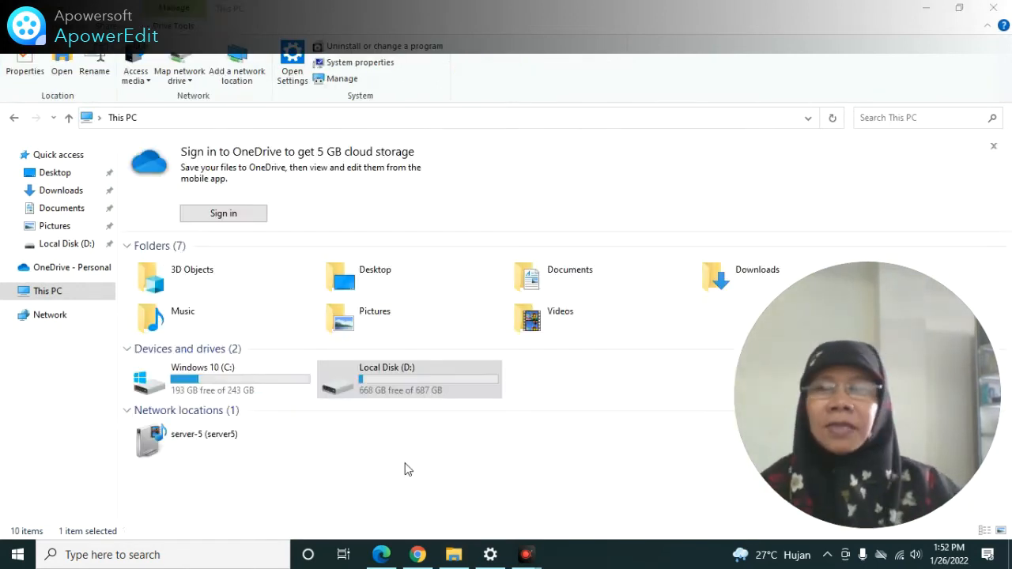
pyautogui.click(245, 380)
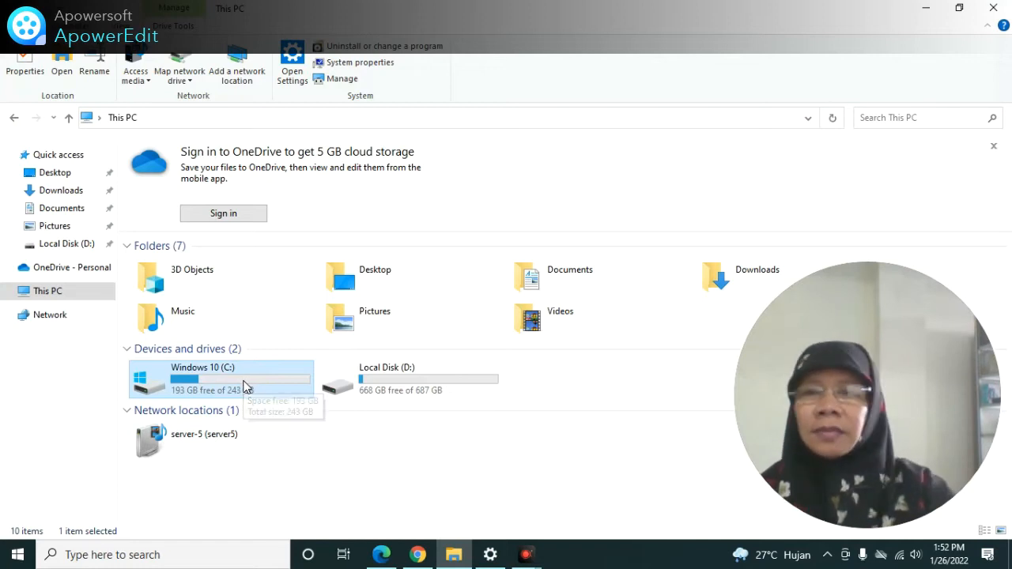
pyautogui.doubleClick(245, 387)
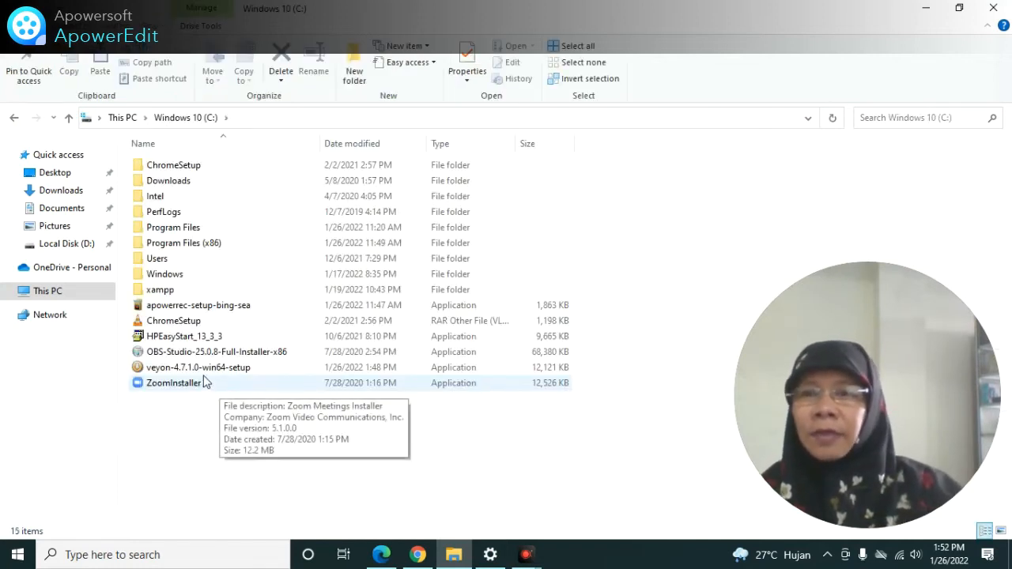
pyautogui.click(215, 372)
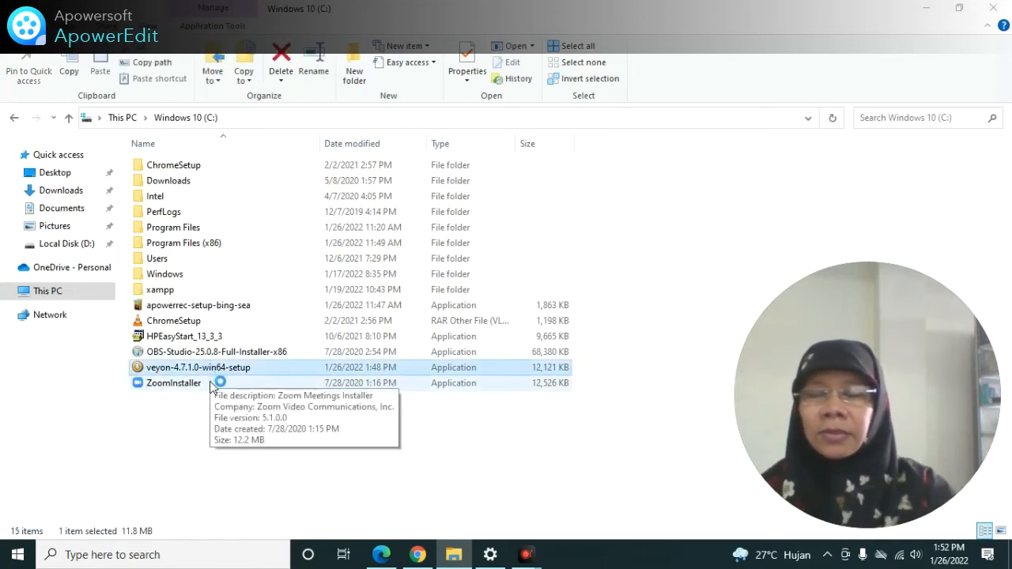
pyautogui.press('Return')
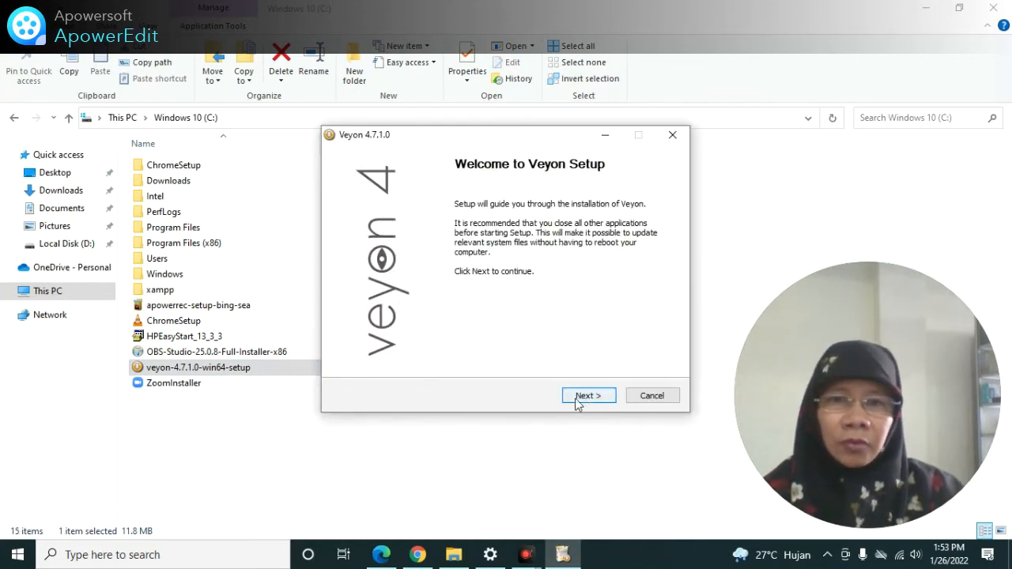
# - Accept the license and default location, and install Veyon with the Veyon Service, Veyon Master and Interception driver components
pyautogui.click(579, 403)
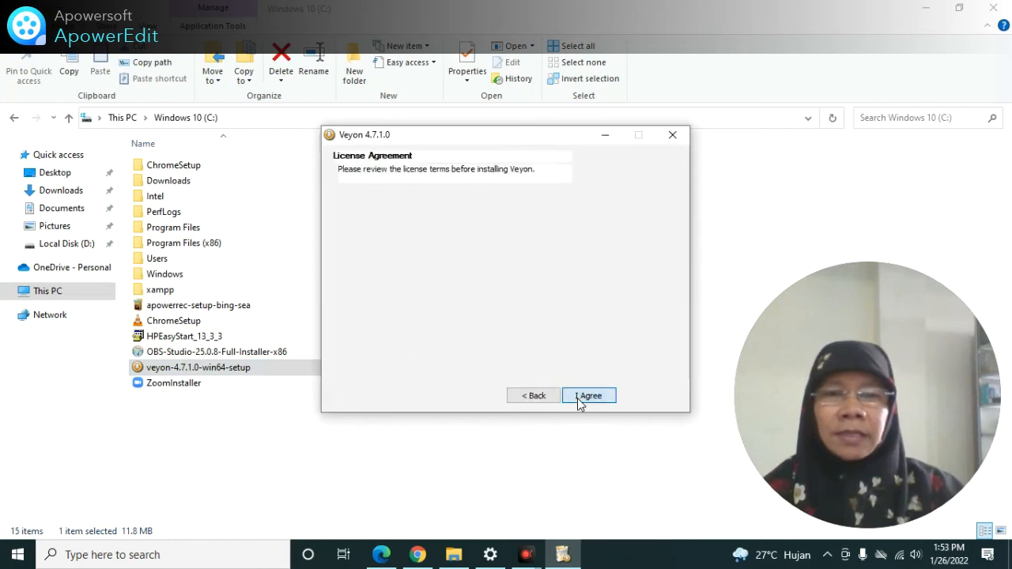
pyautogui.click(592, 401)
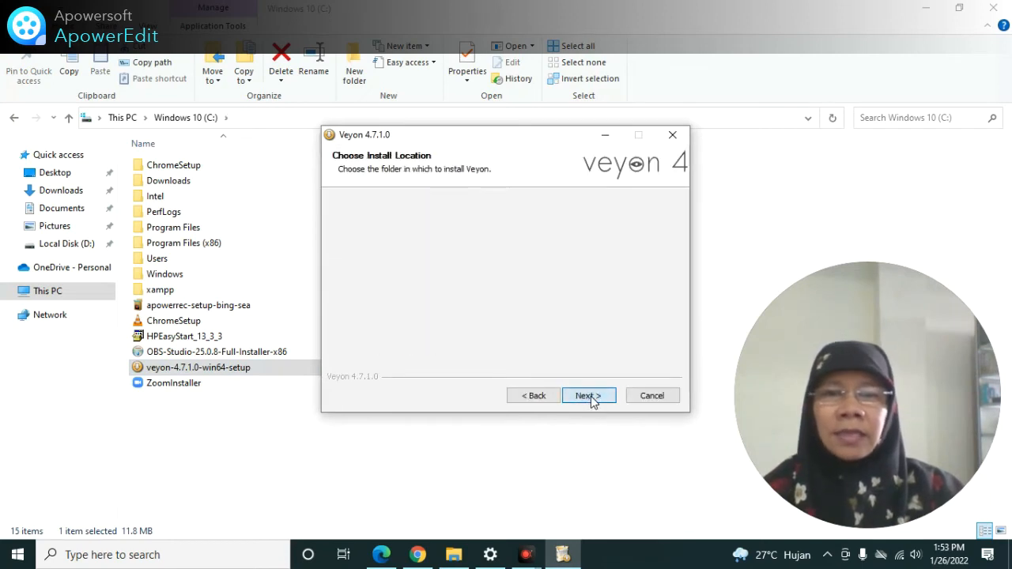
pyautogui.click(590, 398)
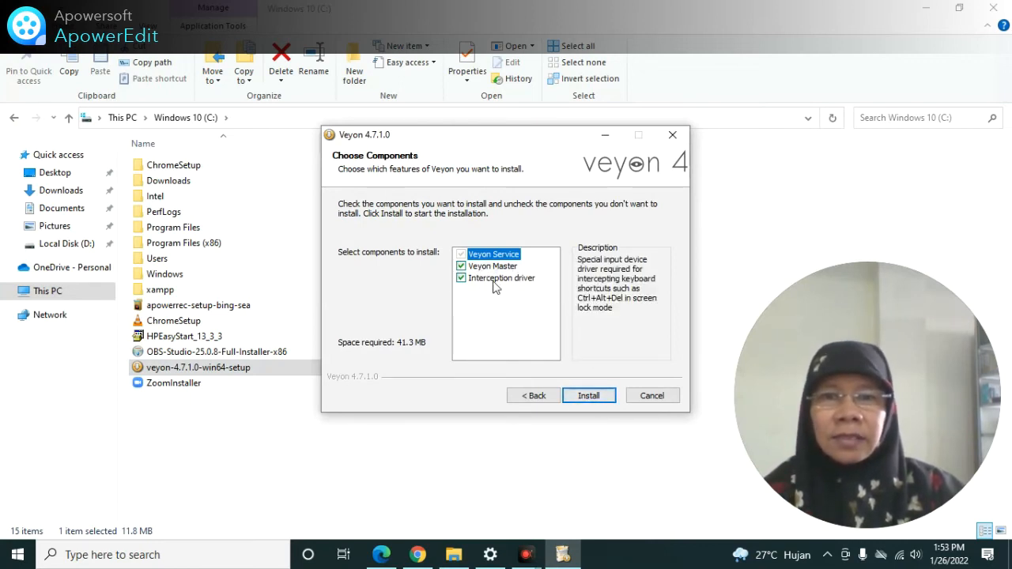
pyautogui.click(587, 396)
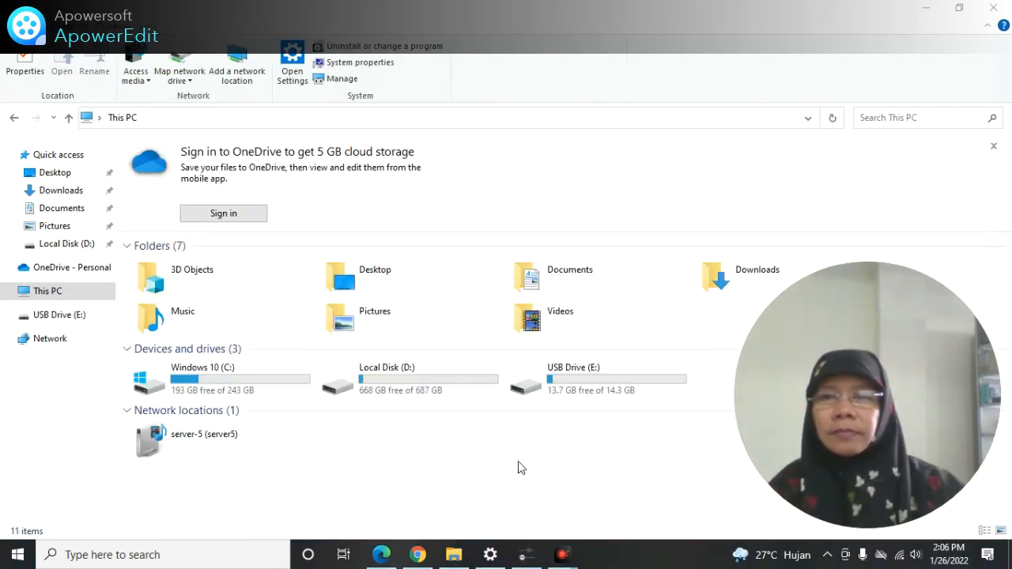
# - Reopen the Windows 10 (C:) drive and launch the Veyon 4.7.1.0 64-bit installer again
pyautogui.click(244, 384)
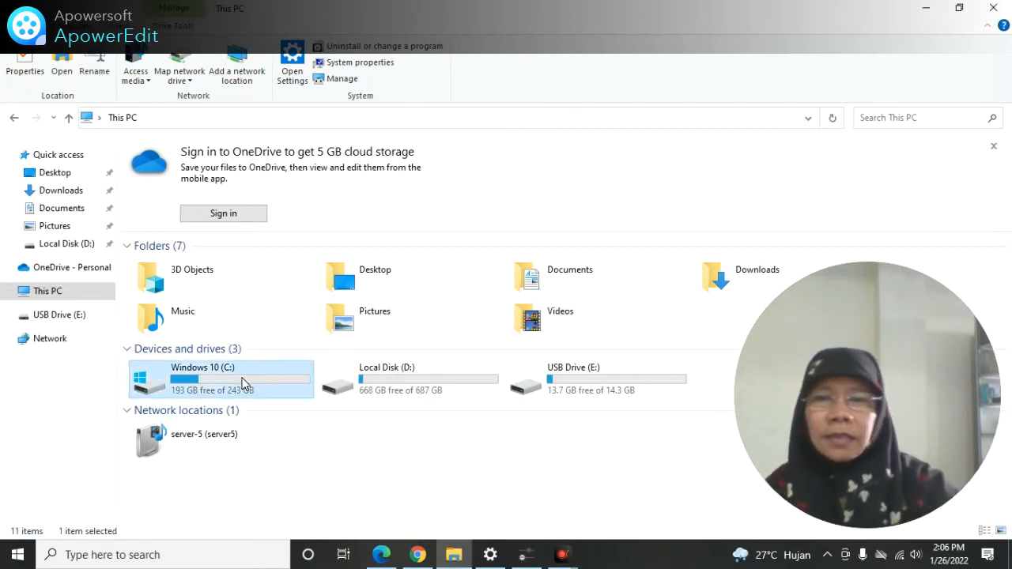
pyautogui.doubleClick(247, 384)
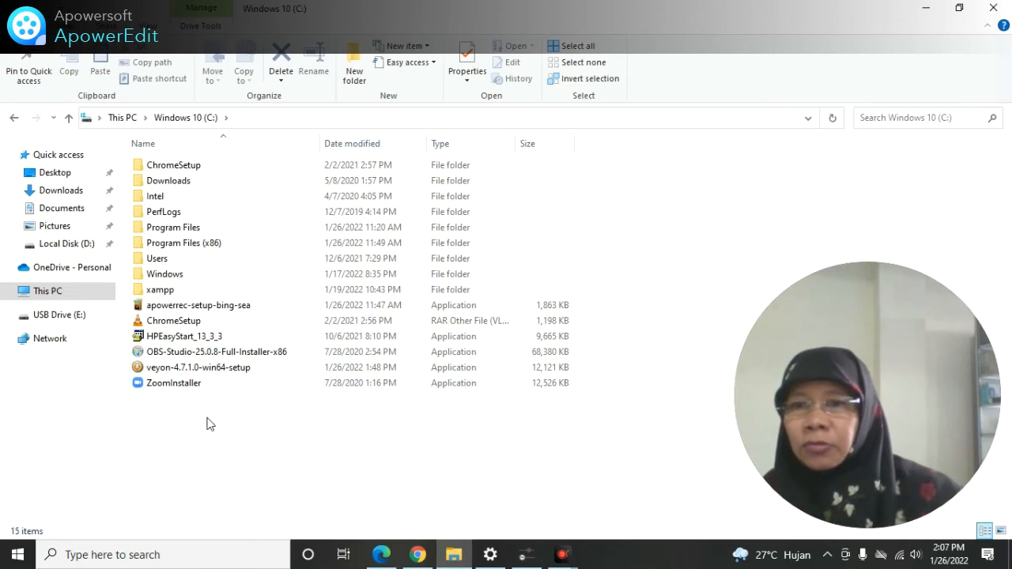
pyautogui.doubleClick(235, 375)
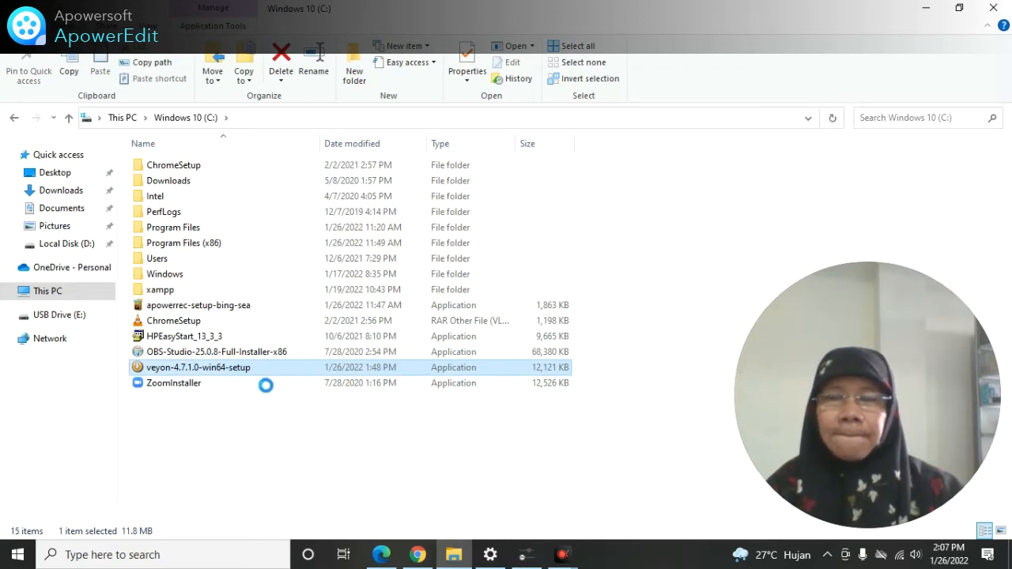
# - Send veyon-4.7.1.0-win64-setup from the C: drive to USB Drive (E:), skipping the file instead of replacing the existing copy
pyautogui.rightClick(328, 369)
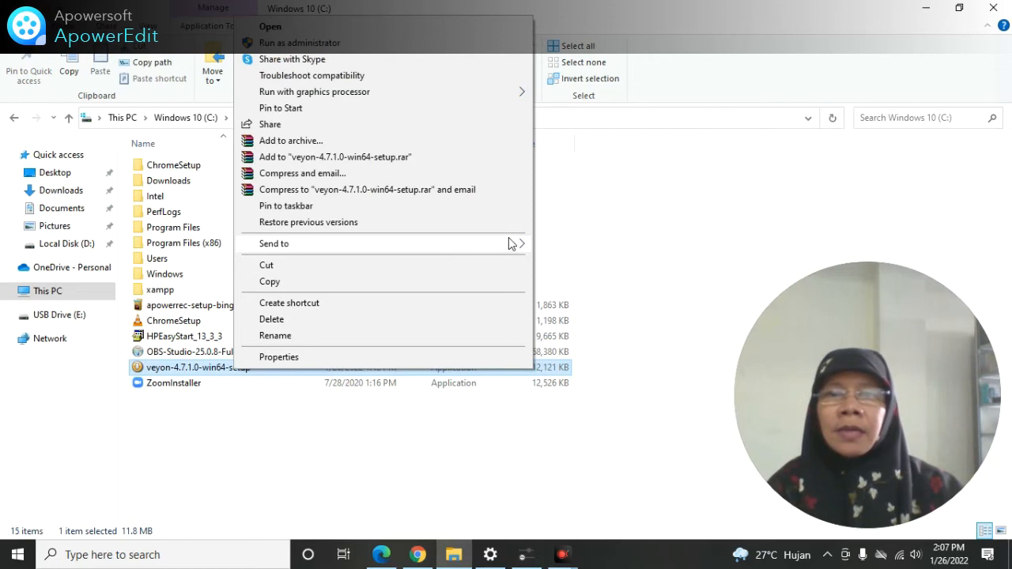
pyautogui.moveTo(511, 244)
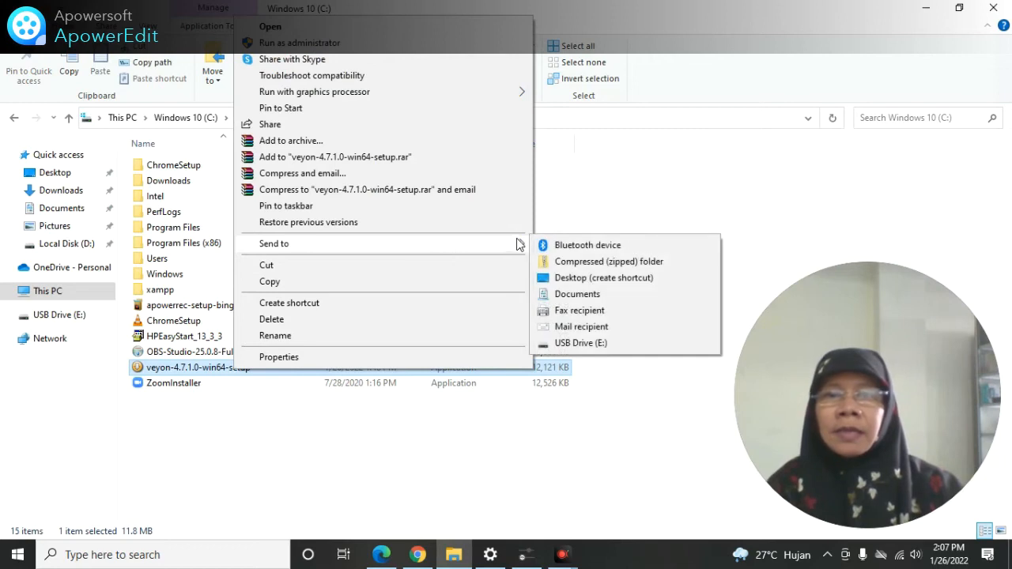
pyautogui.click(575, 342)
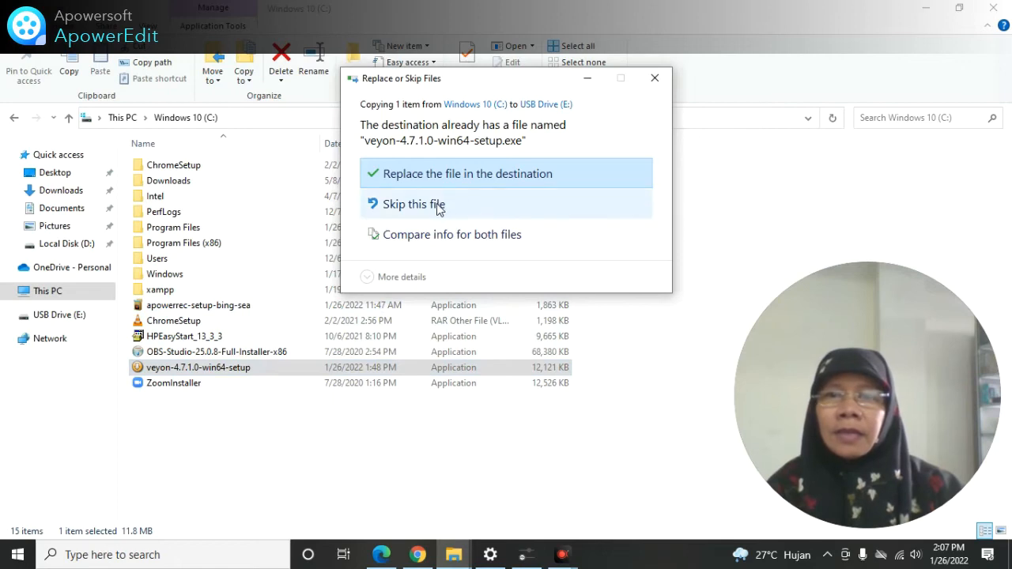
pyautogui.click(437, 205)
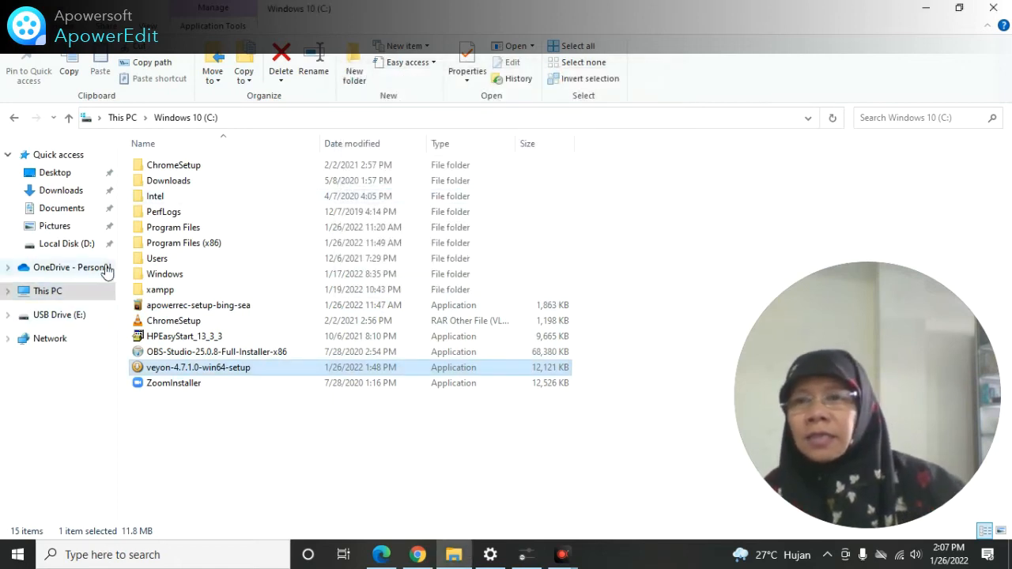
# - Send the public key .pem file from Local Disk (D:) to USB Drive (E:), skipping the file instead of replacing the existing copy
pyautogui.click(83, 245)
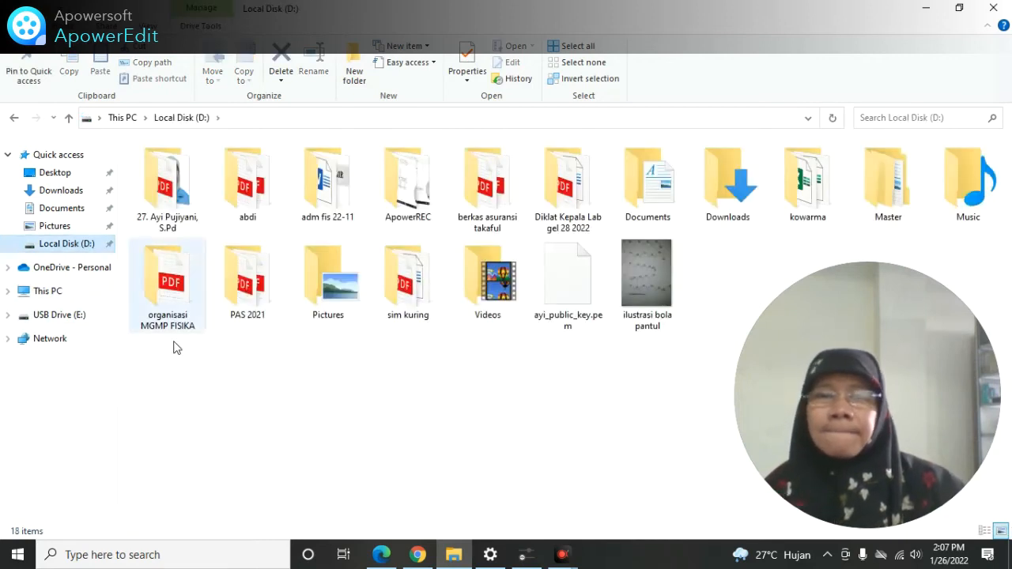
pyautogui.click(566, 310)
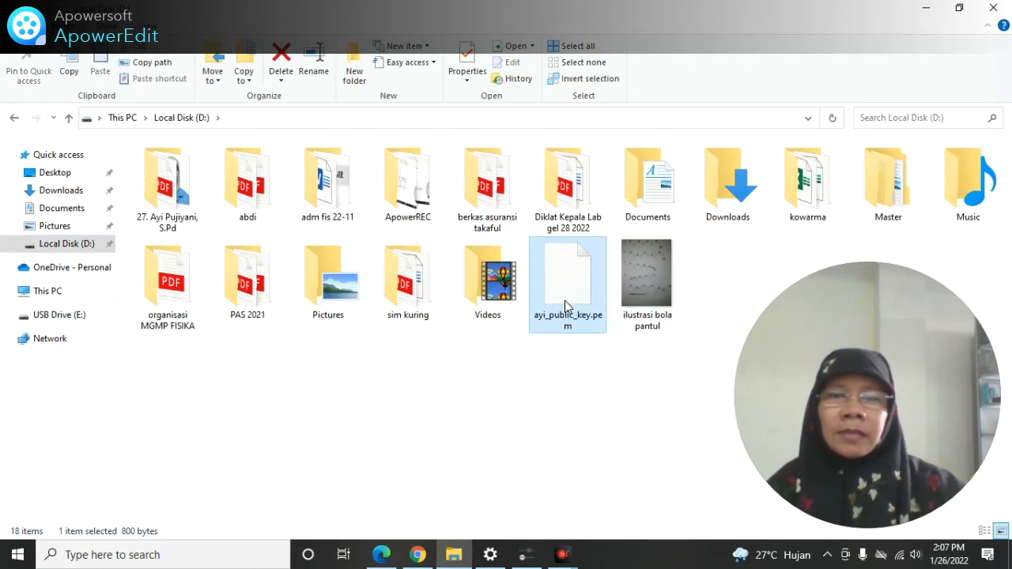
pyautogui.rightClick(566, 306)
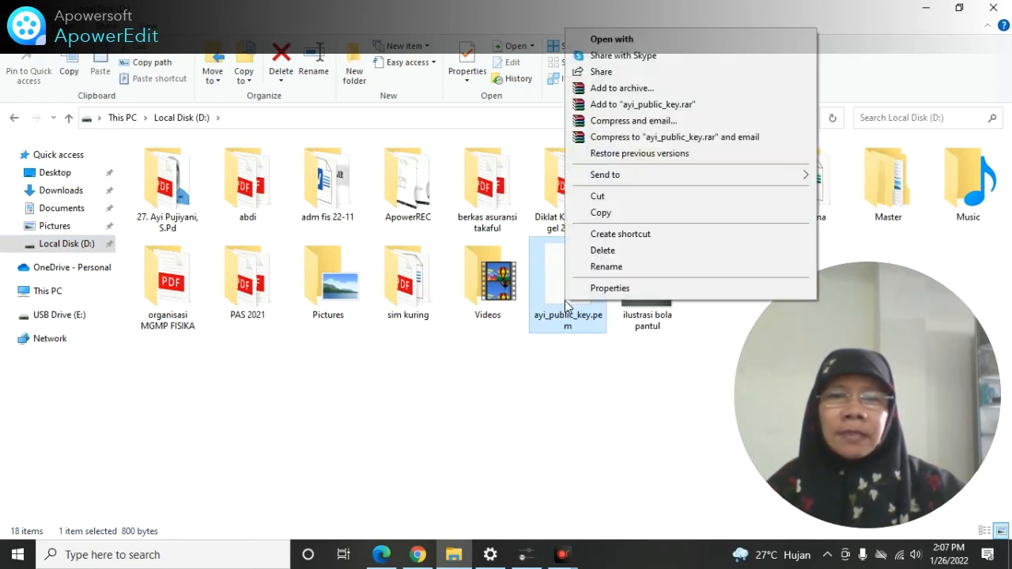
pyautogui.moveTo(661, 179)
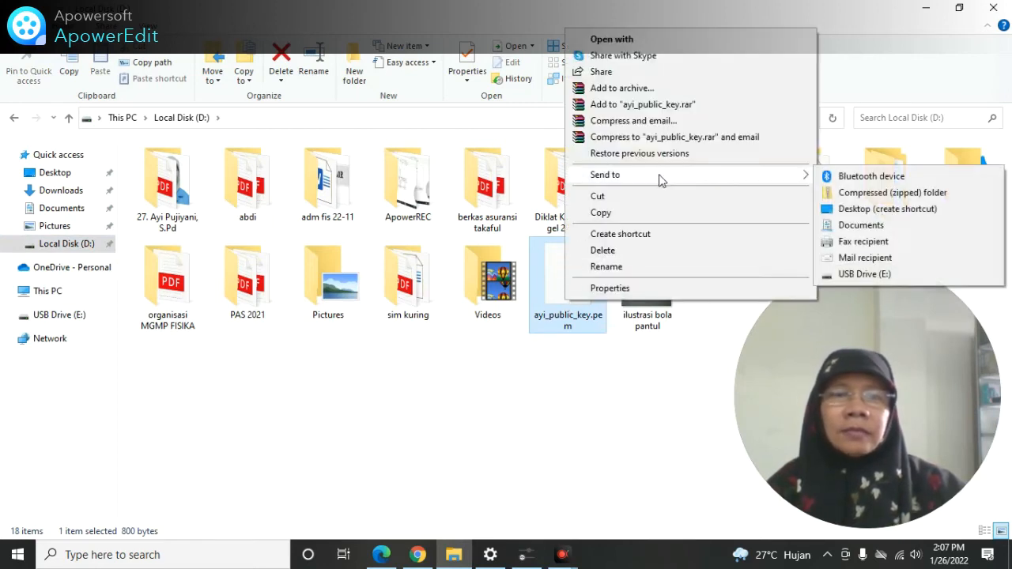
pyautogui.click(863, 274)
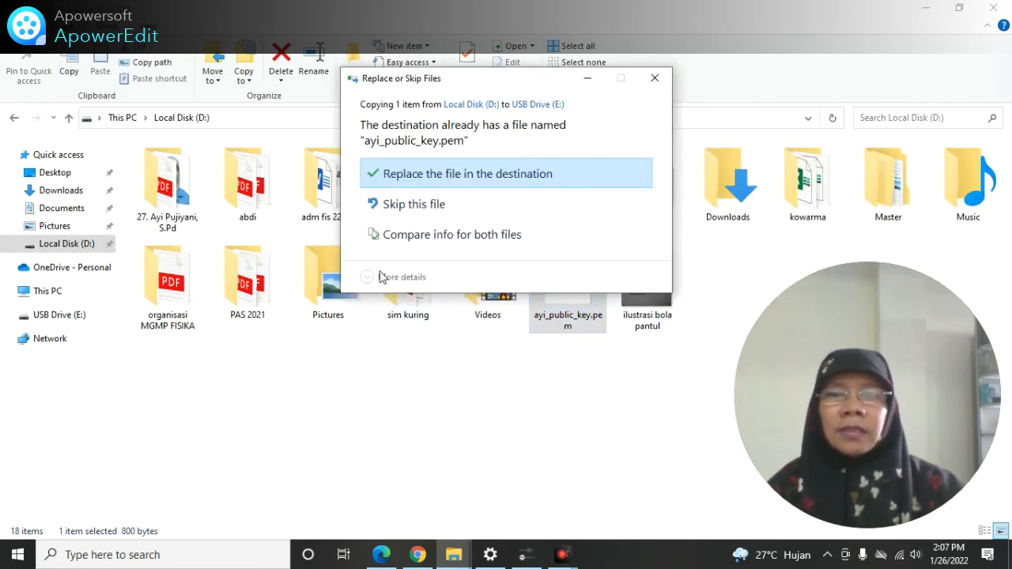
pyautogui.click(436, 207)
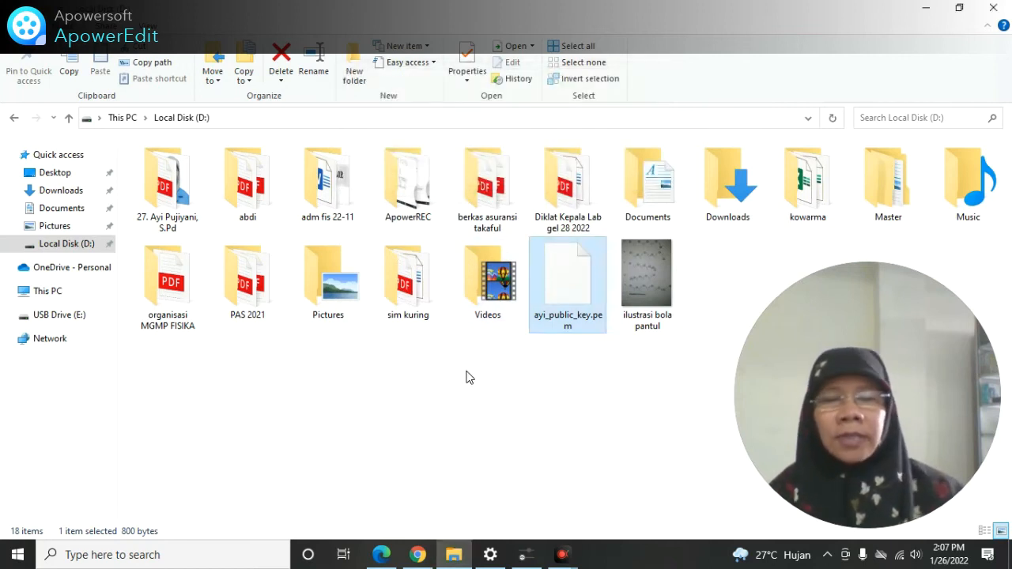
# - Switch from the Veyon configuration window to Veyon Master's view of the lab's client computers
pyautogui.moveTo(923, 502)
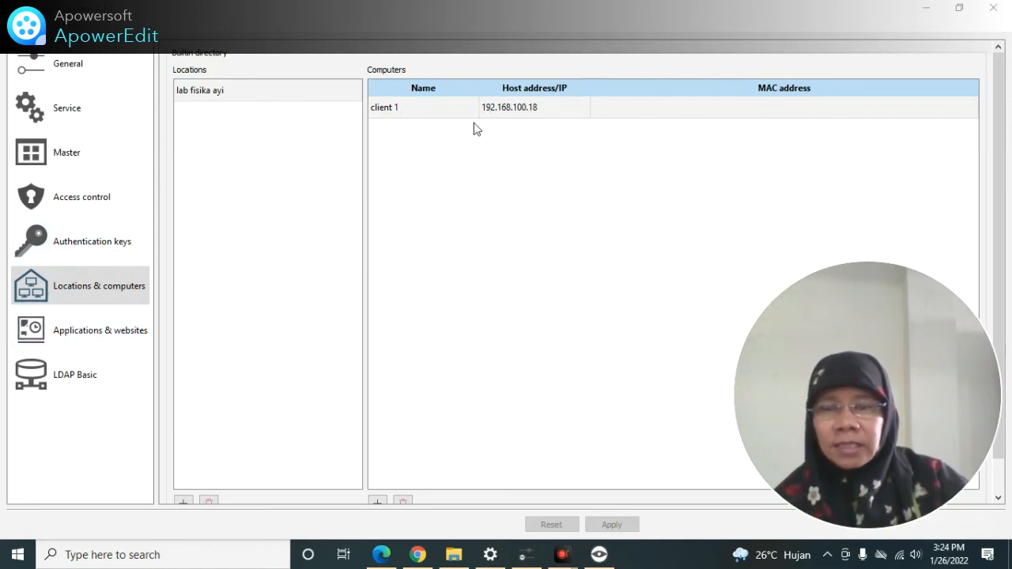
pyautogui.click(600, 557)
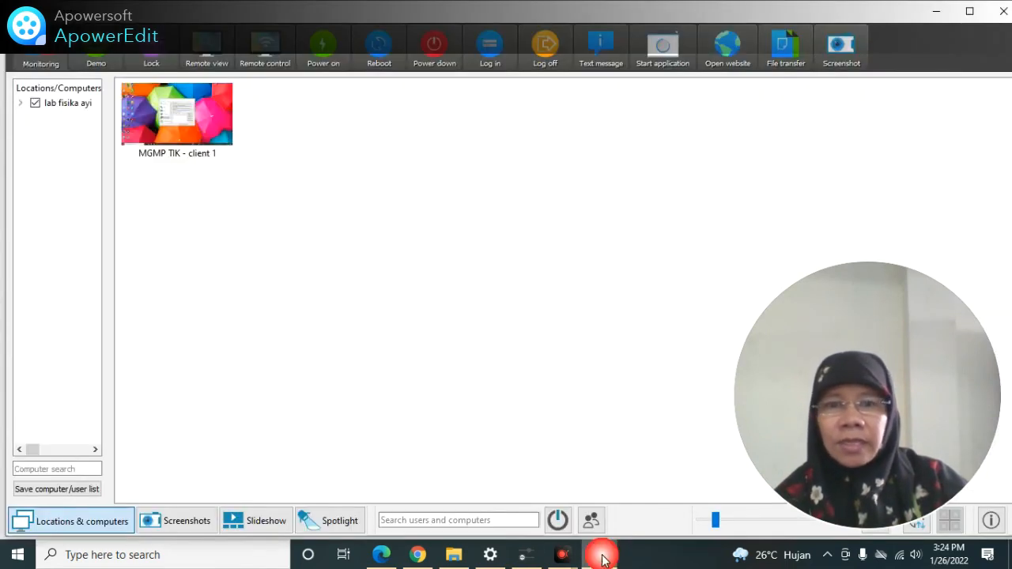